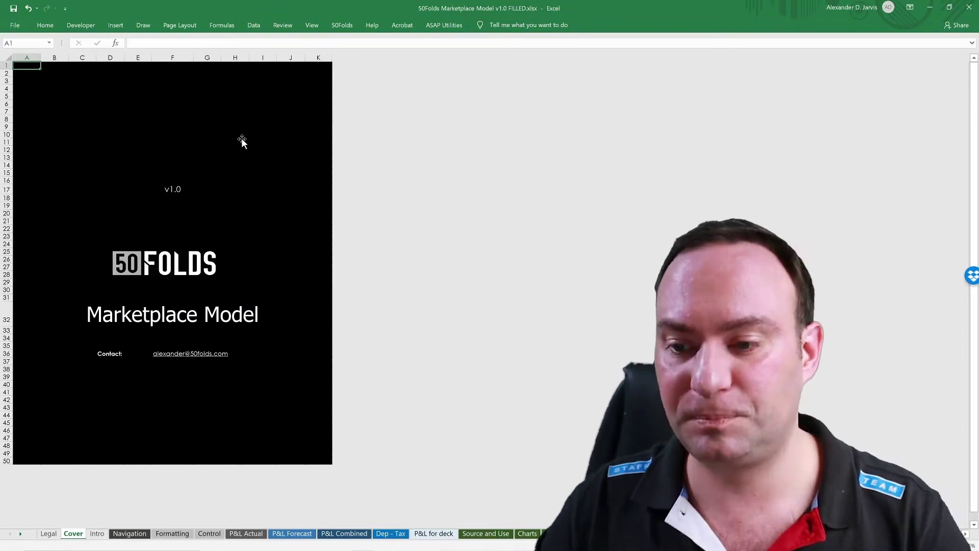
# - Set Sales staff to "2. Off" on the Control sheet, and undo that change
pyautogui.click(206, 534)
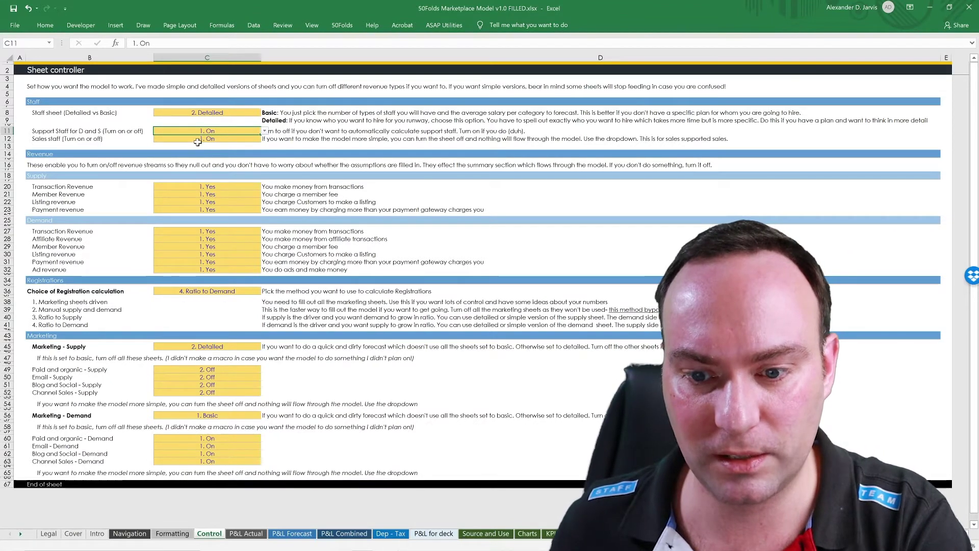
pyautogui.press('Down')
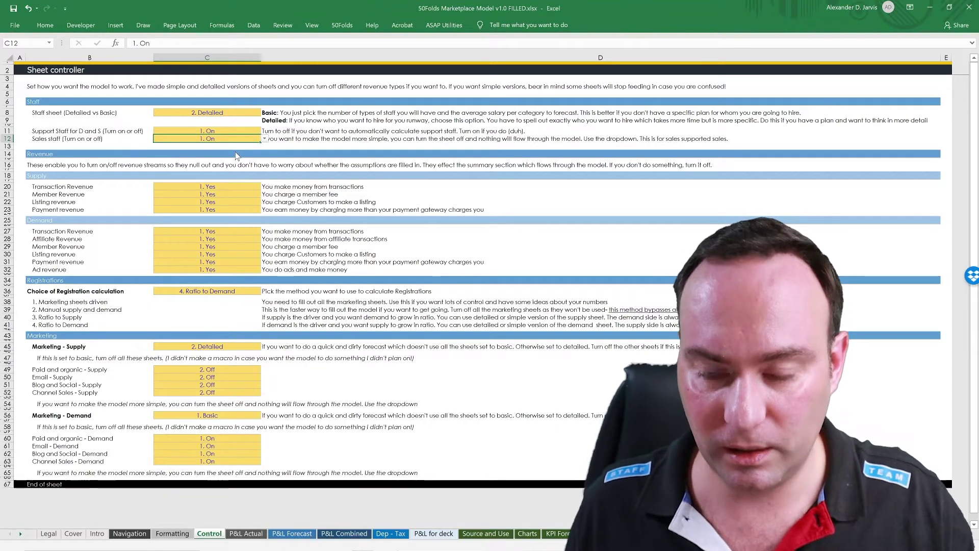
pyautogui.hotkey('alt', 'Down')
pyautogui.press('Down')
pyautogui.press('Return')
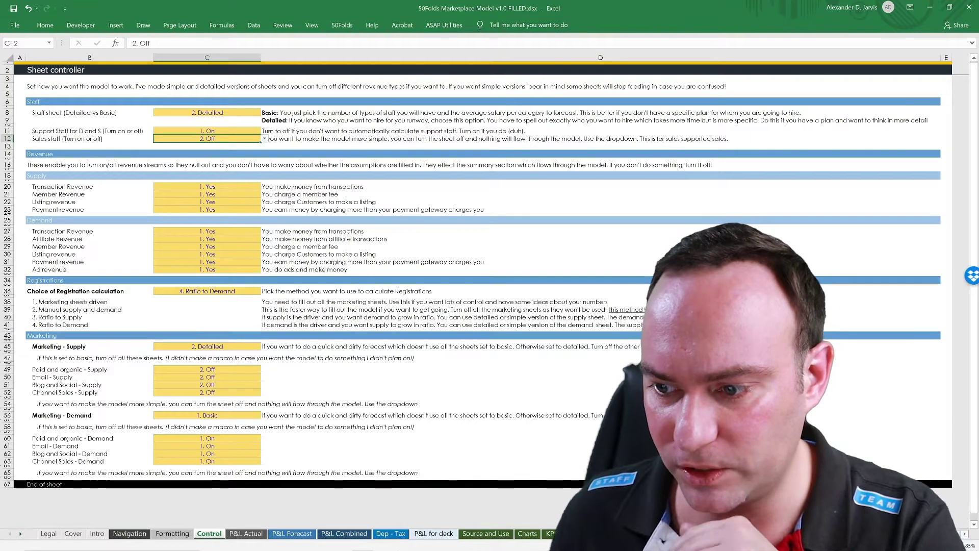
pyautogui.hotkey('ctrl', 'z')
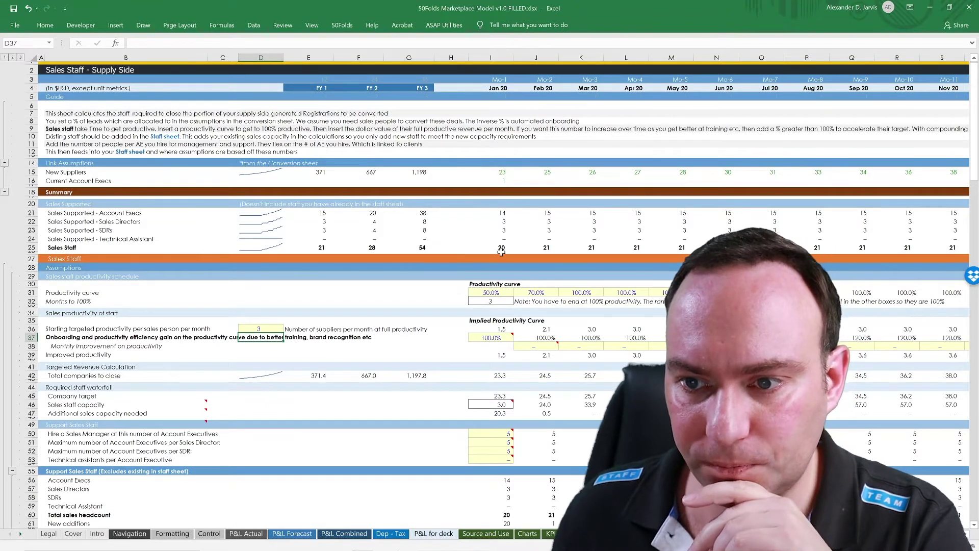
# - Expand the collapsed rows below S&M Headcount on the Staff sheet and consult the note on account exec titles
pyautogui.hotkey('ctrl', 'pageup')
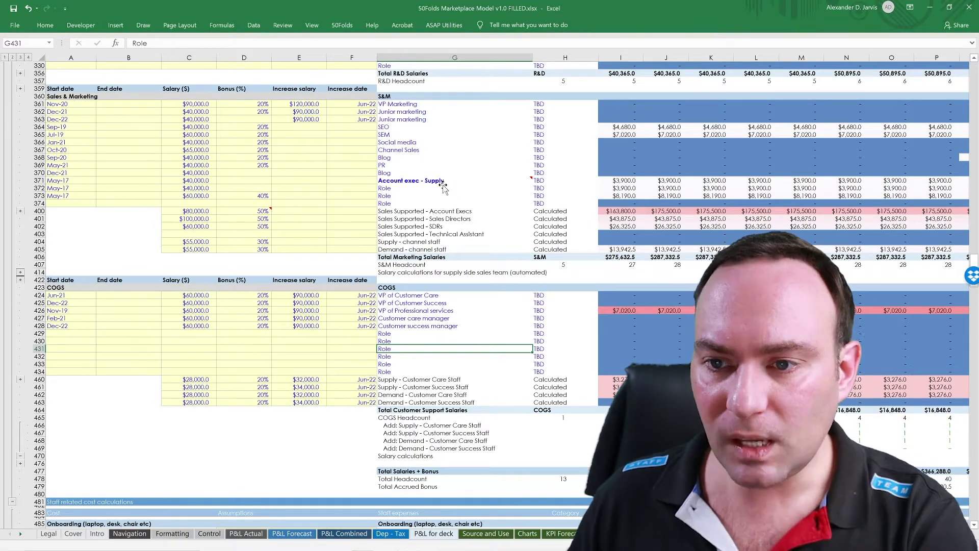
pyautogui.click(21, 271)
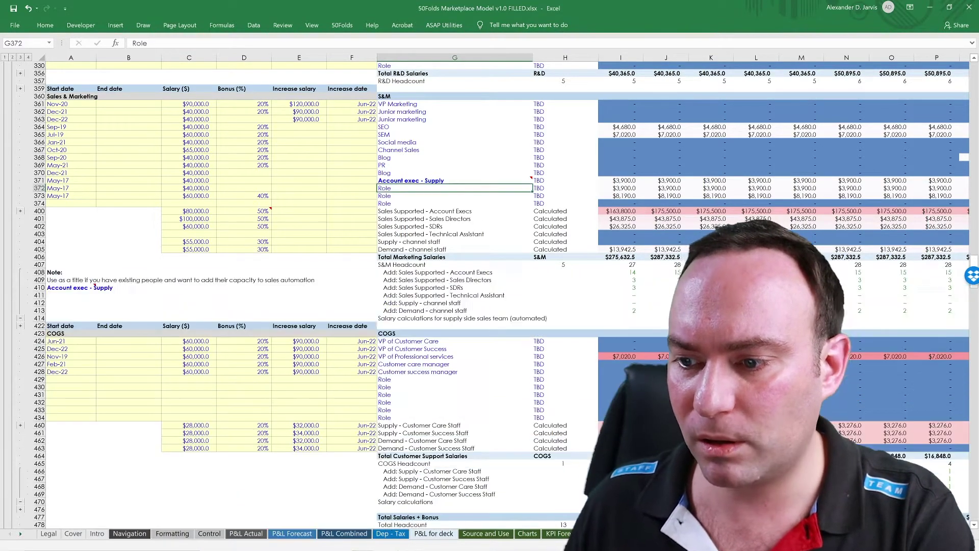
pyautogui.click(95, 287)
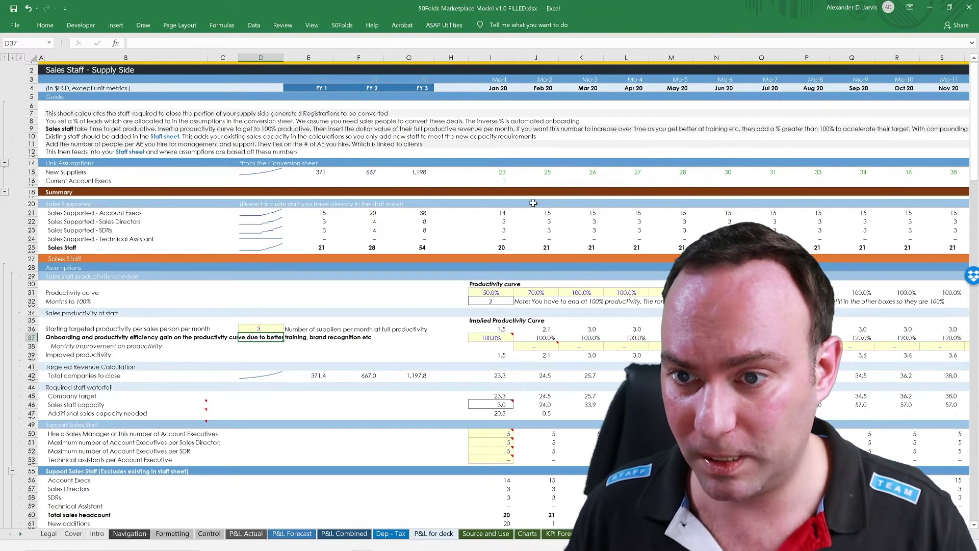
# - Copy the role title "Account exec - Supply" from G371 into G372 and G373 on the Staff sheet
pyautogui.hotkey('ctrl', 'pageup')
pyautogui.hotkey('ctrl', 'c')
pyautogui.press('Down')
pyautogui.hotkey('ctrl', 'v')
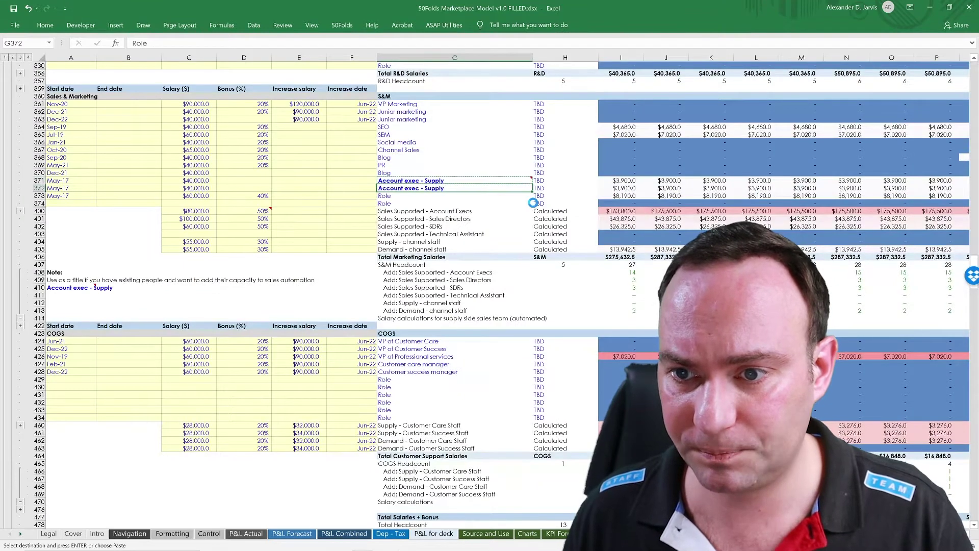
pyautogui.press('Down')
pyautogui.hotkey('ctrl', 'v')
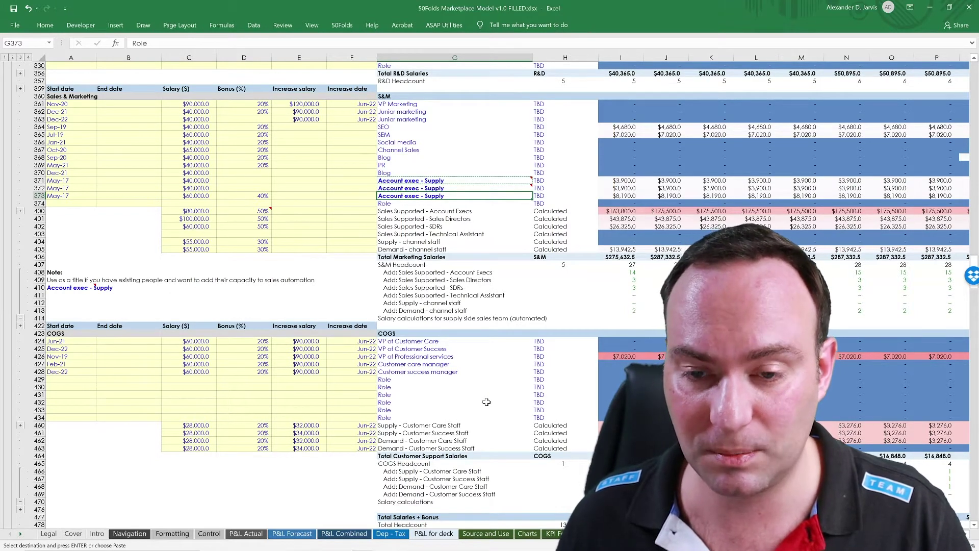
# - Check the sales staff capacity on the Sales Staff - Supply Side sheet, and undo the added account exec titles on the Staff sheet
pyautogui.hotkey('ctrl', 'pagedown')
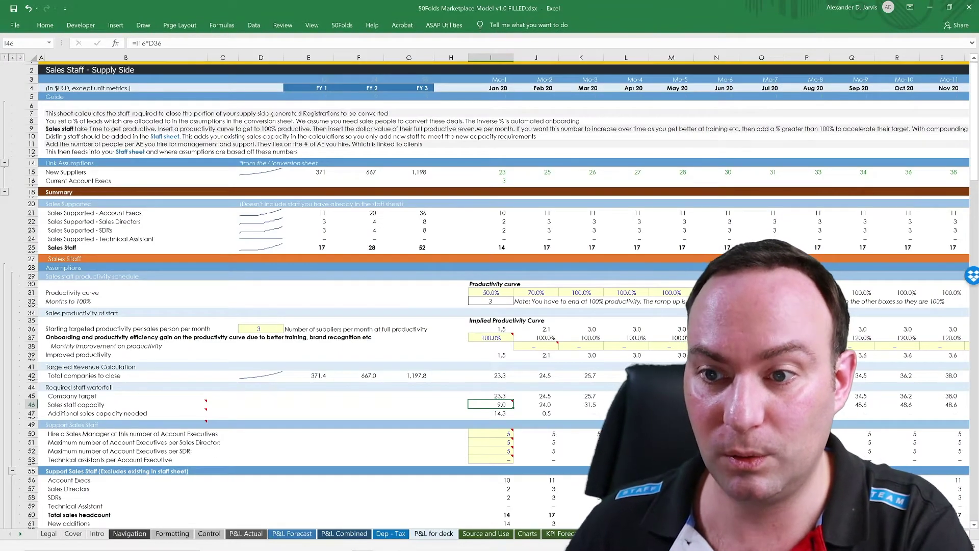
pyautogui.hotkey('ctrl', 'pageup')
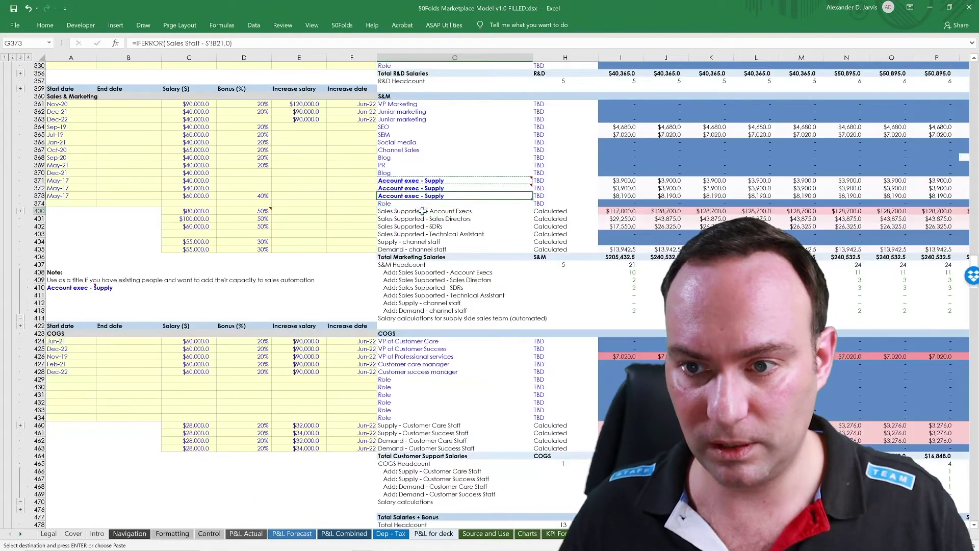
pyautogui.press('Up')
pyautogui.hotkey('ctrl', 'v')
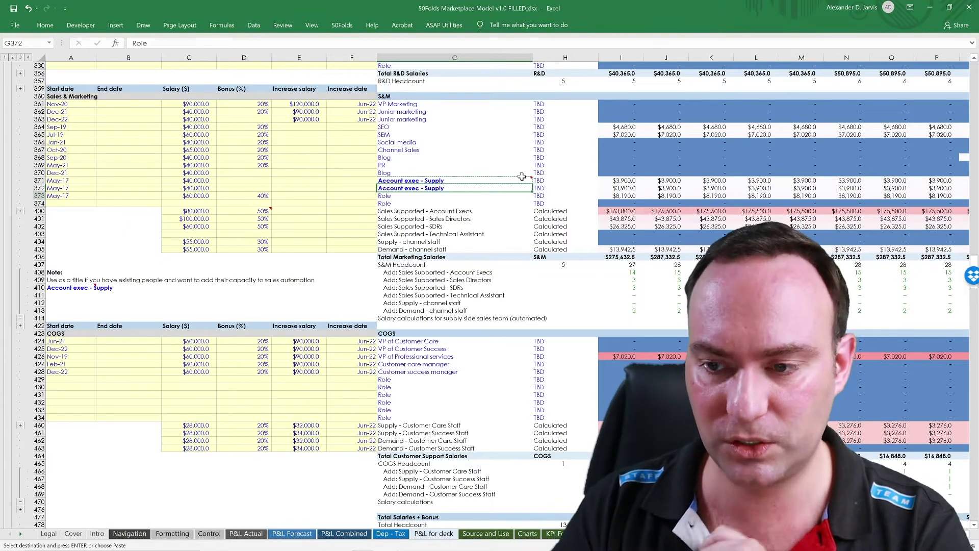
# - Examine the Supply - Auto onboard and Supply - Sales Supported charts beside the registrations conversion assumptions
pyautogui.hotkey('ctrl', 'pagedown')
pyautogui.click(7, 140)
pyautogui.scroll(-5, 102, 203)
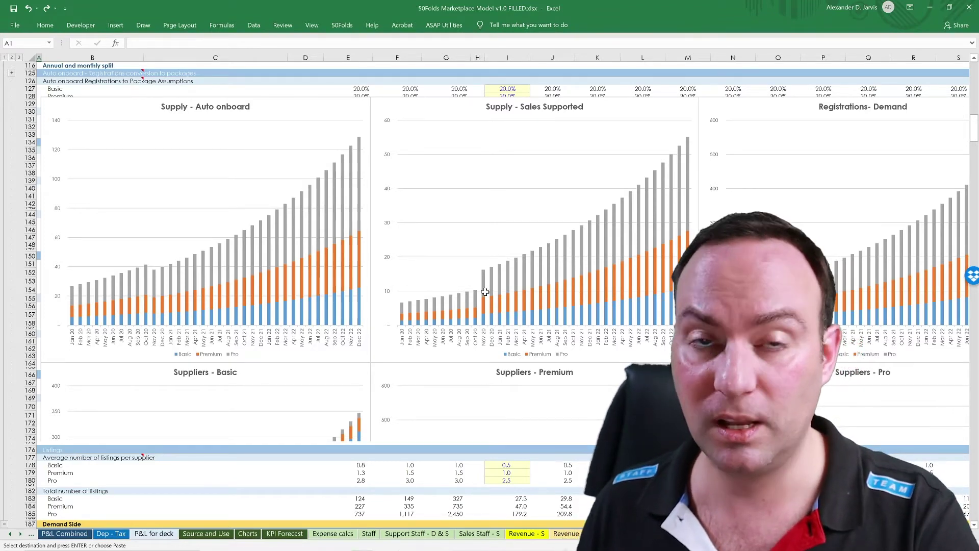
# - Set the productivity curve for Jan 20 and Feb 20 to 100% on the Sales Staff - S sheet
pyautogui.hotkey('ctrl', 'pageup')
pyautogui.write('100')
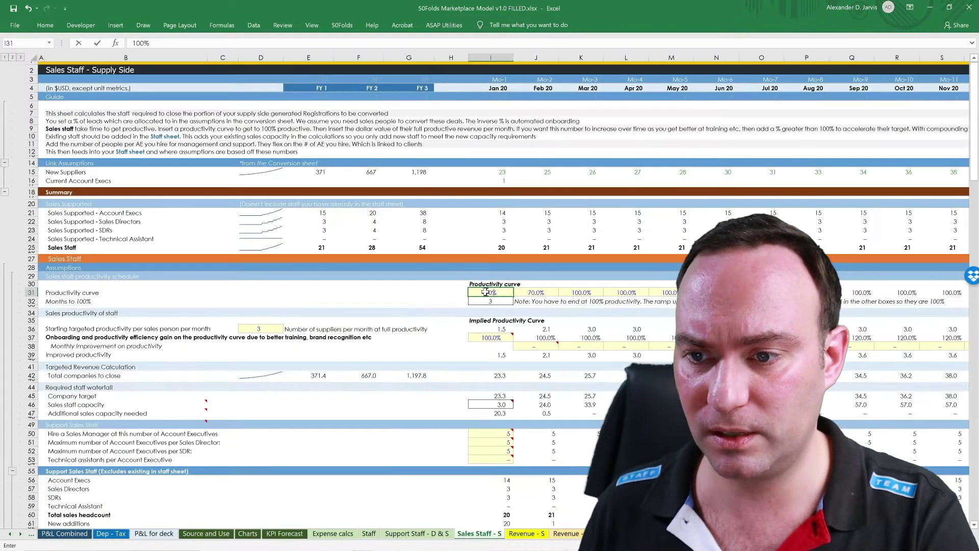
pyautogui.press('Tab')
pyautogui.write('100')
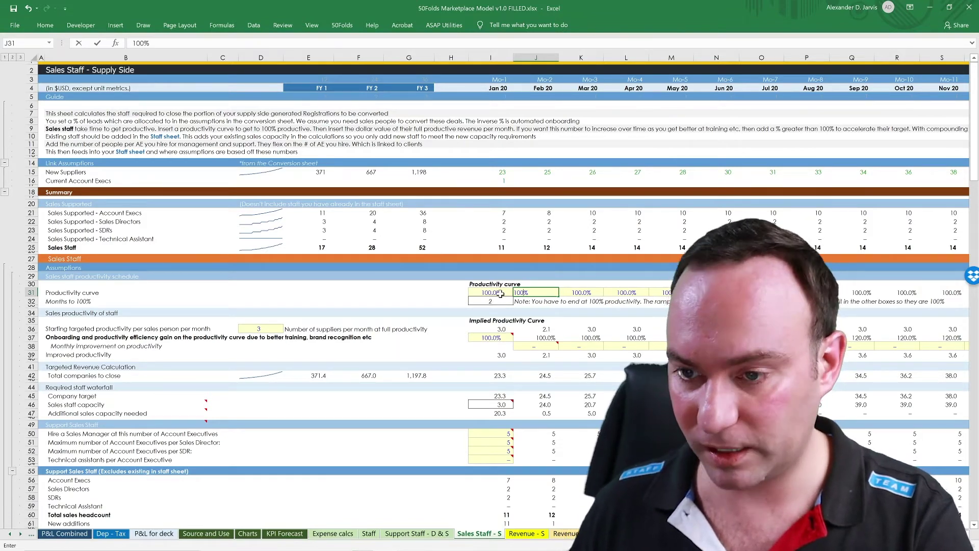
# - Set the productivity curve from Jan 20 to May 20 to 20%, 40%, 60%, 80% and 100%
pyautogui.click(500, 294)
pyautogui.write('20')
pyautogui.press('Tab')
pyautogui.write('40')
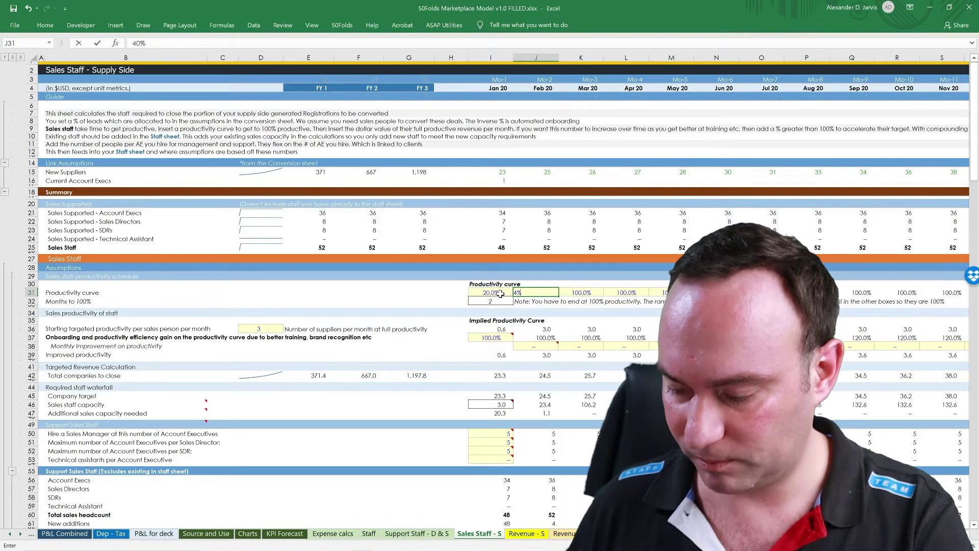
pyautogui.press('Tab')
pyautogui.write('60')
pyautogui.press('Tab')
pyautogui.write('80')
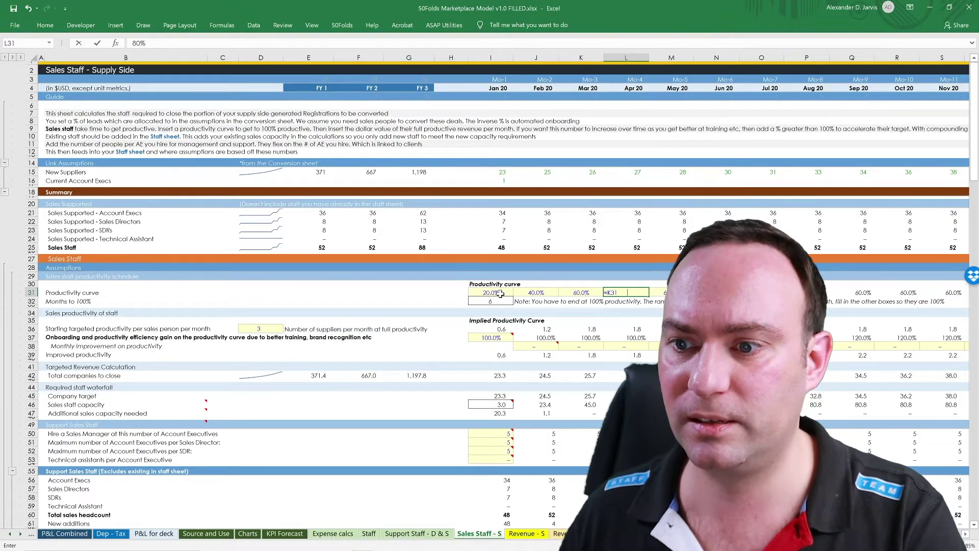
pyautogui.press('Tab')
pyautogui.write('100')
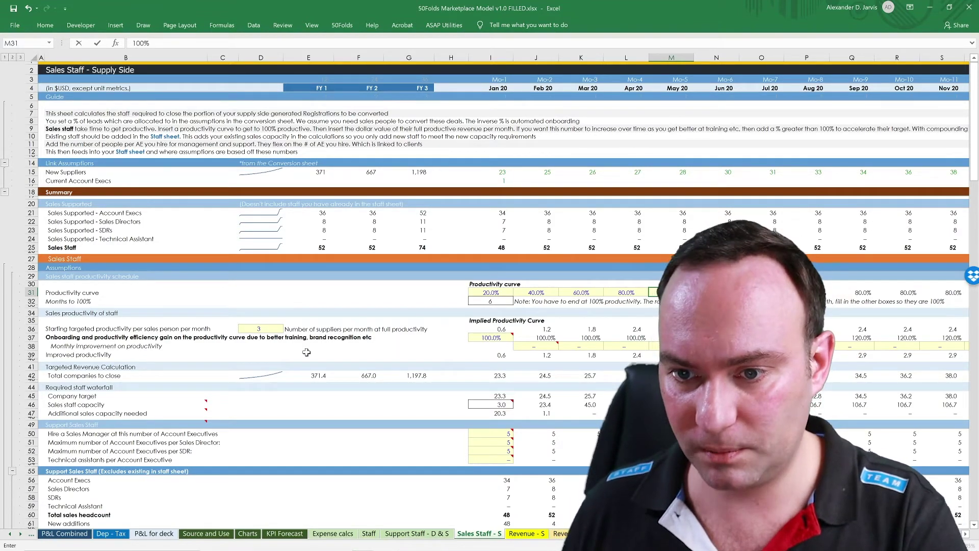
# - Set the starting targeted productivity per sales person to 100 suppliers and clear the Jun 20 monthly improvement on productivity
pyautogui.click(260, 328)
pyautogui.write('100')
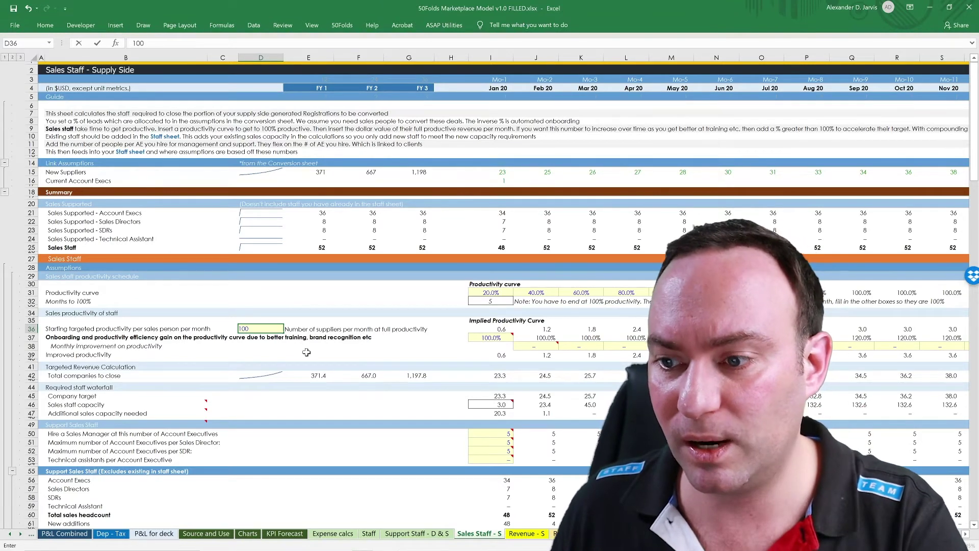
pyautogui.click(716, 345)
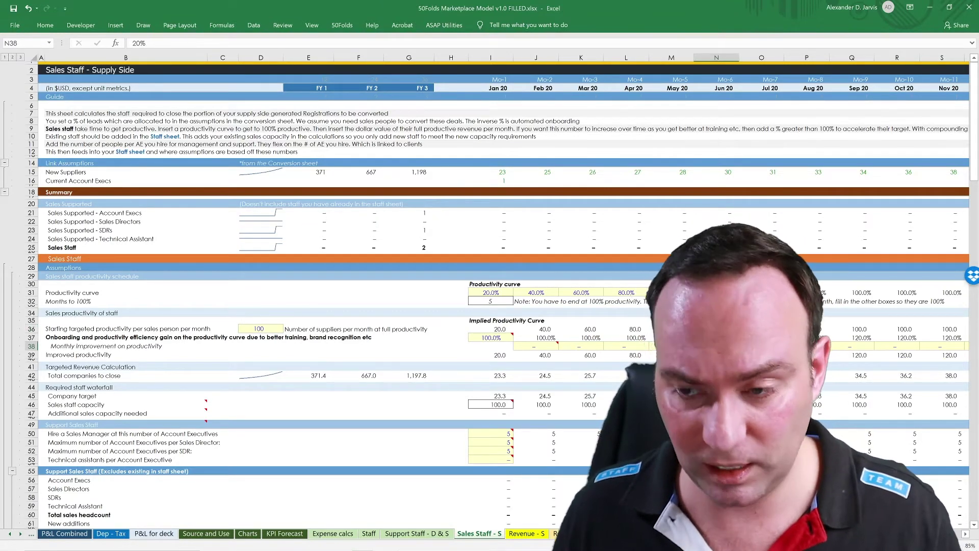
pyautogui.press('Delete')
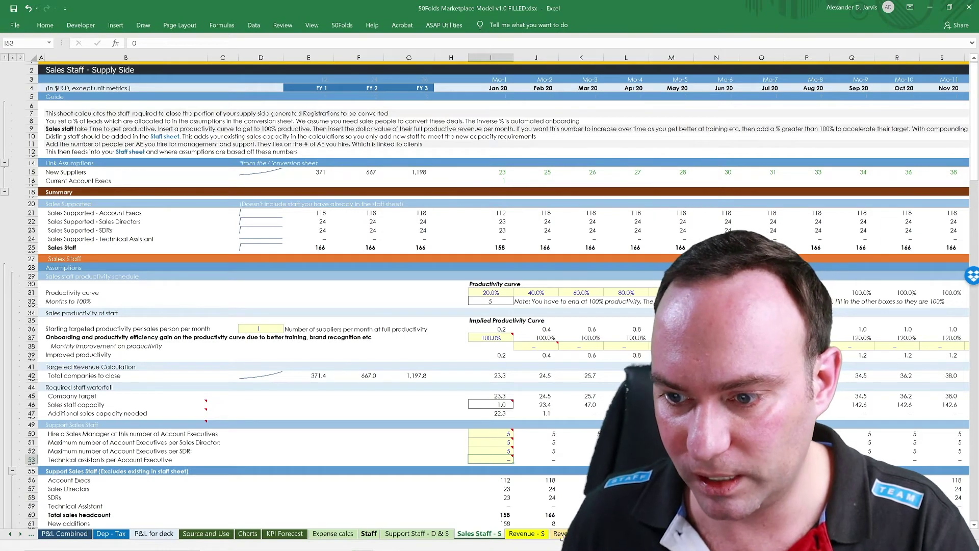
# - Review the sales-supported staff rows on the Staff sheet and return to the Sales Staff - S sheet
pyautogui.hotkey('ctrl', 'pageup')
pyautogui.hotkey('ctrl', 'pageup')
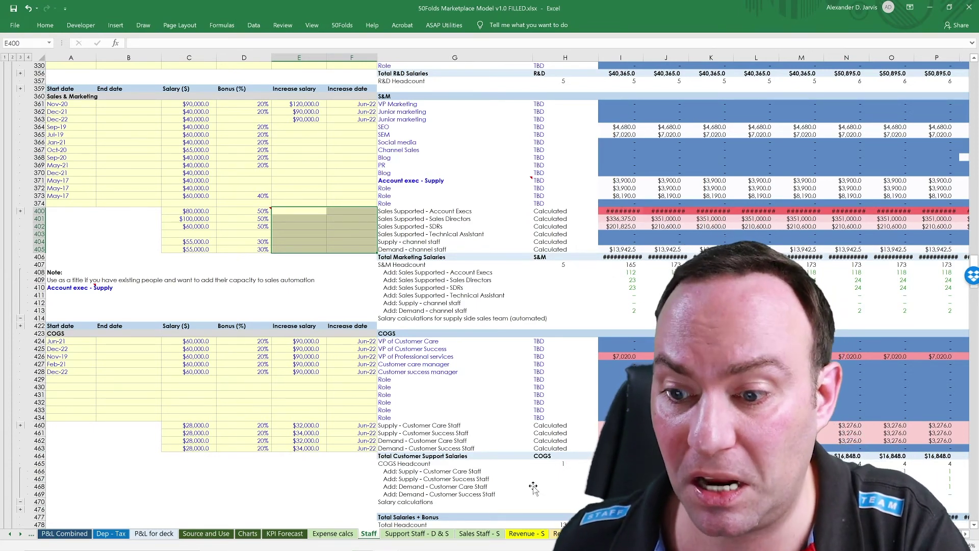
pyautogui.click(478, 533)
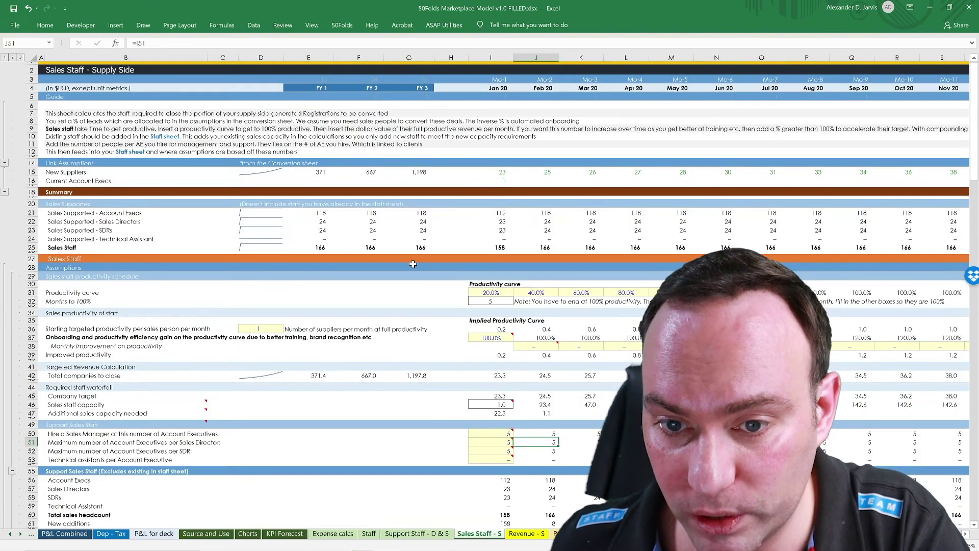